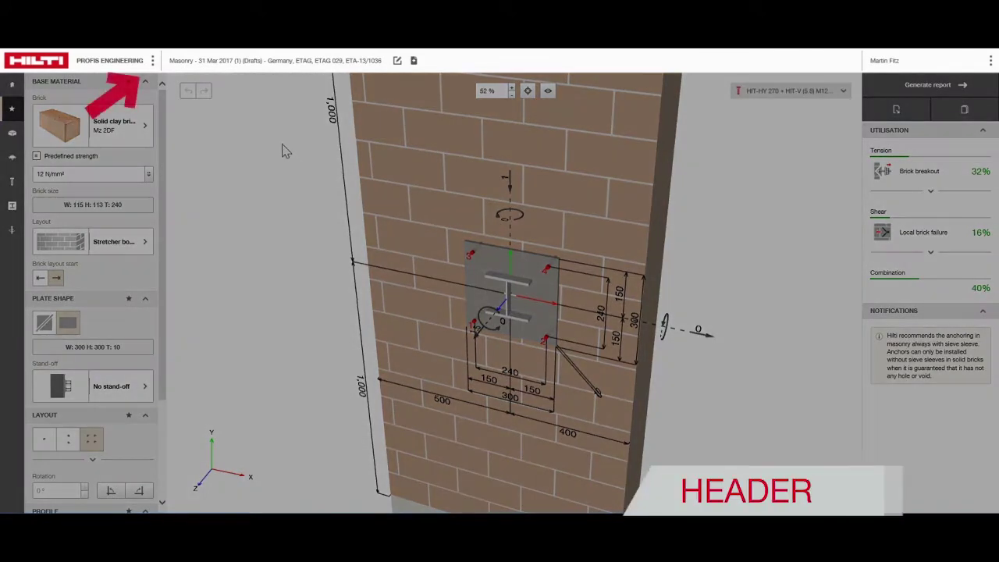
- Save the design settings with Base ETAG 029, mm/kN units and safety factors 1.35 and 1.5
left_click(154, 61)
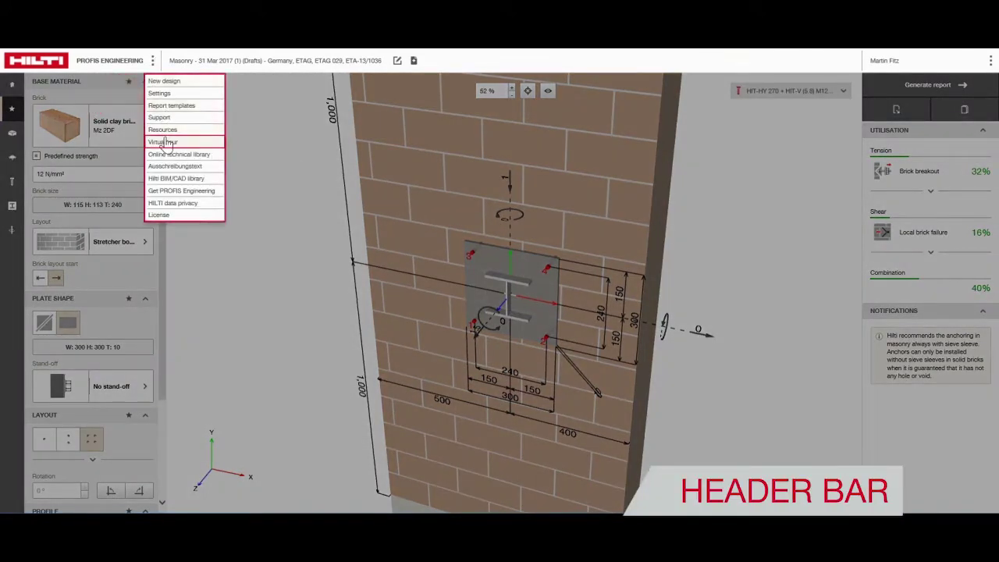
left_click(239, 156)
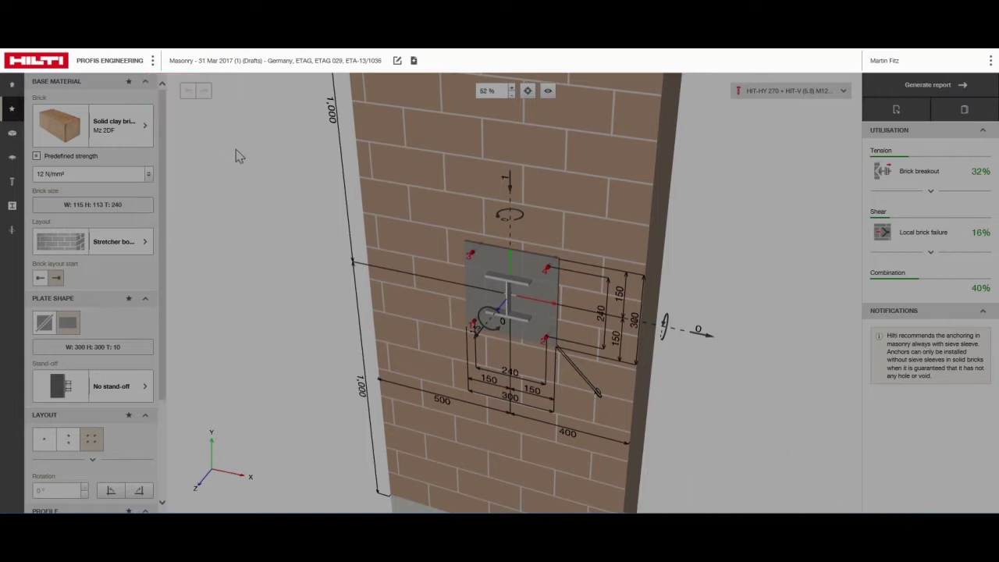
left_click(990, 60)
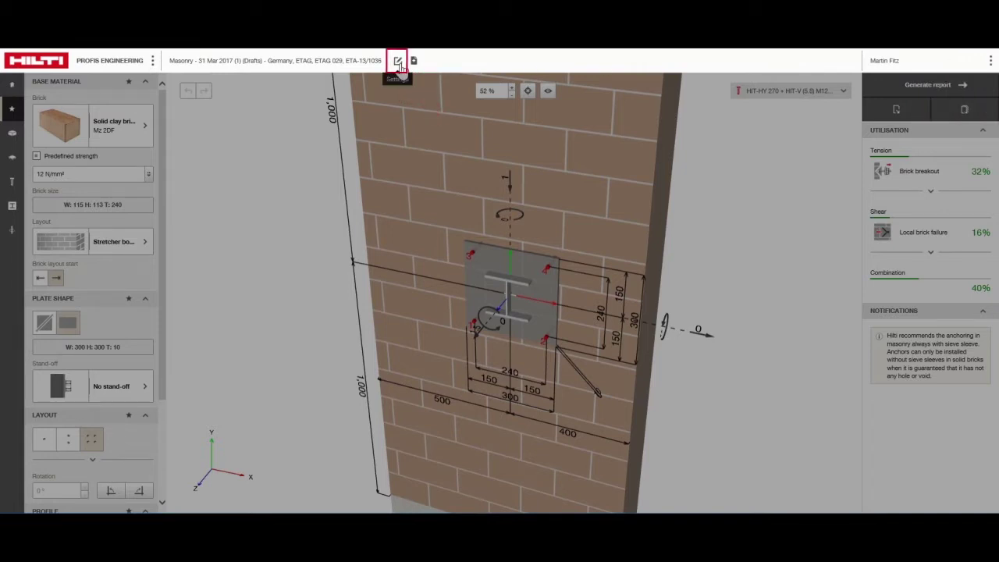
left_click(398, 61)
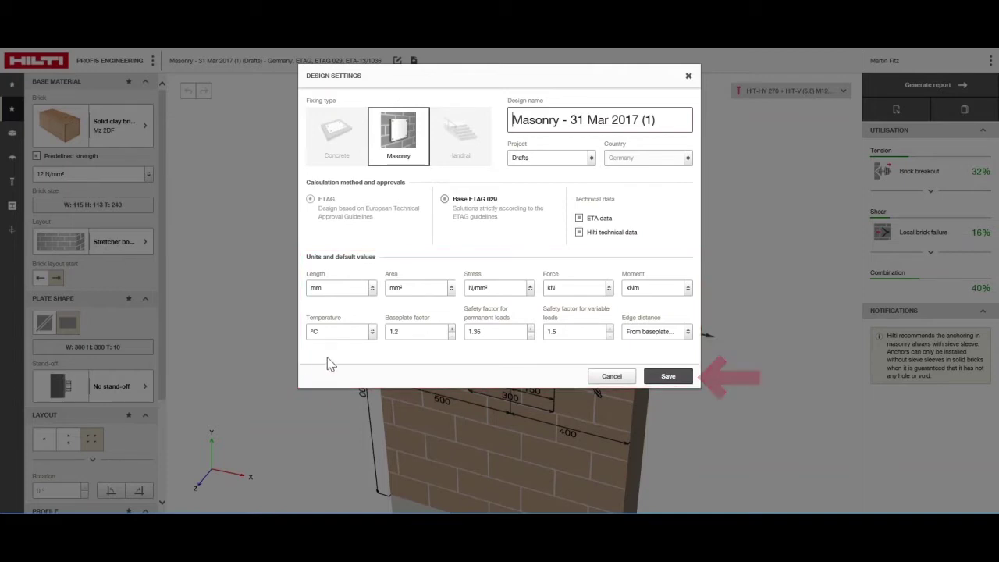
left_click(663, 375)
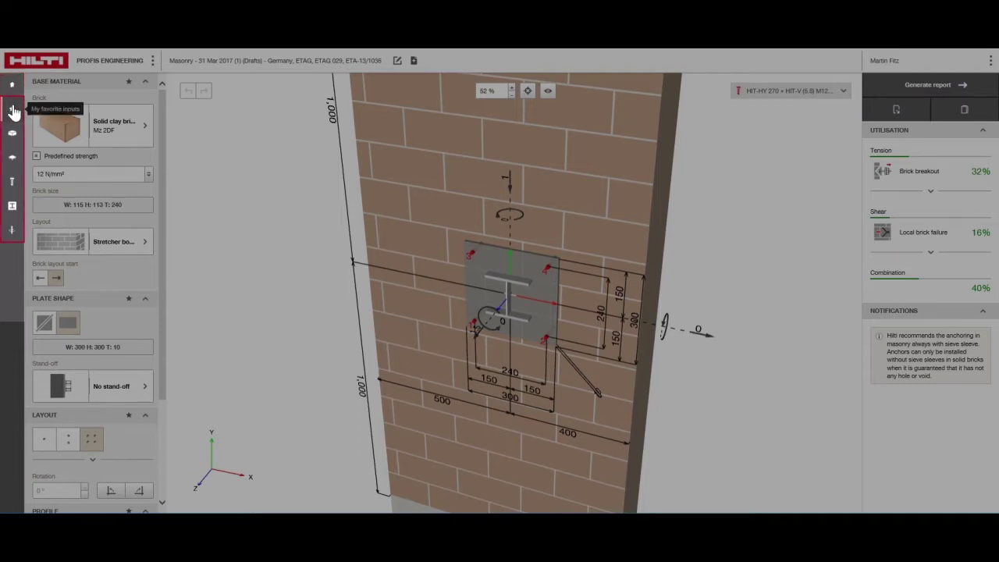
left_click(13, 114)
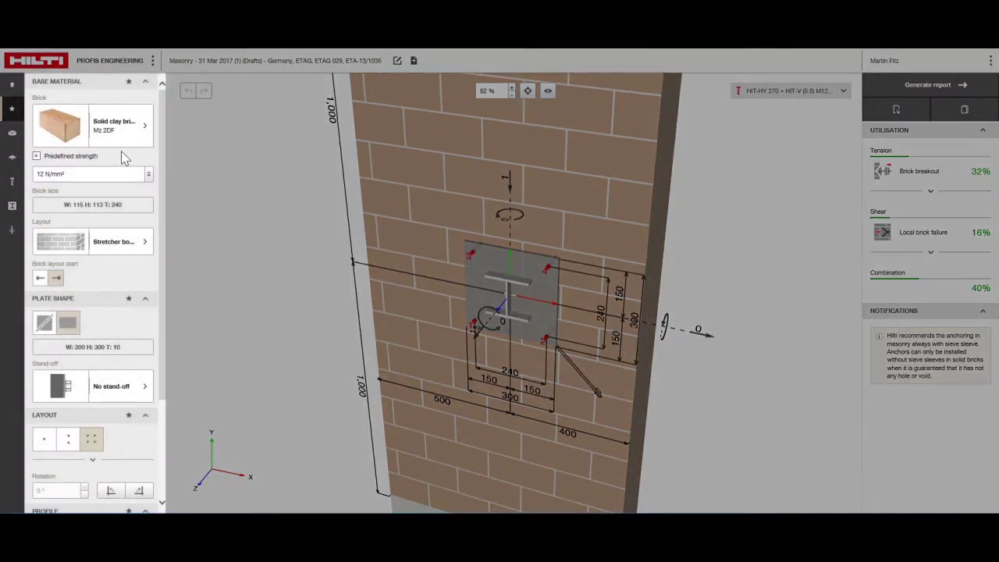
scroll(119, 161, "down", 2)
scroll(120, 160, "up", 2)
- Show the base material inputs, keeping brick Mz 2DF with M2.5–M9 mortar and an unplastered wall
left_click(128, 84)
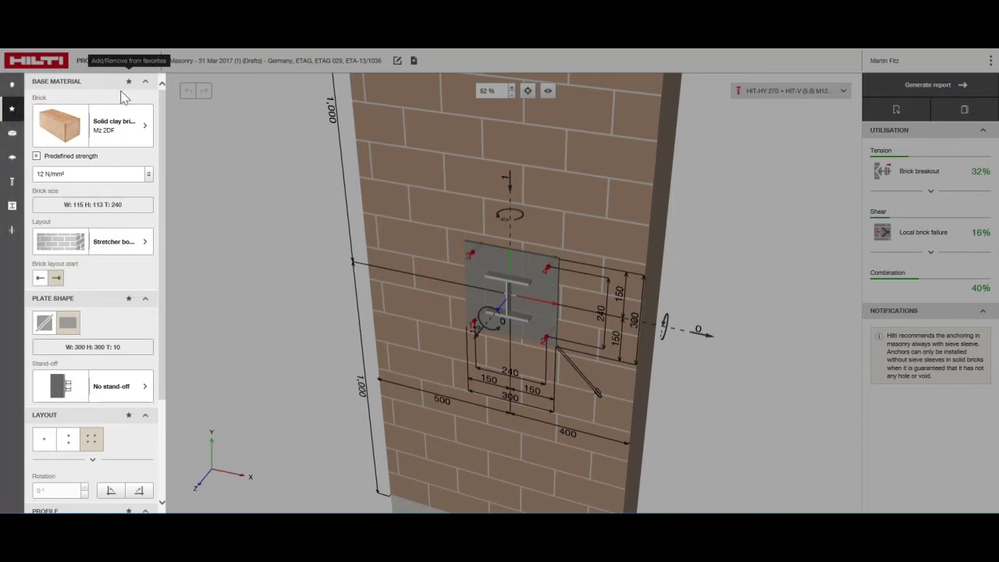
left_click(13, 136)
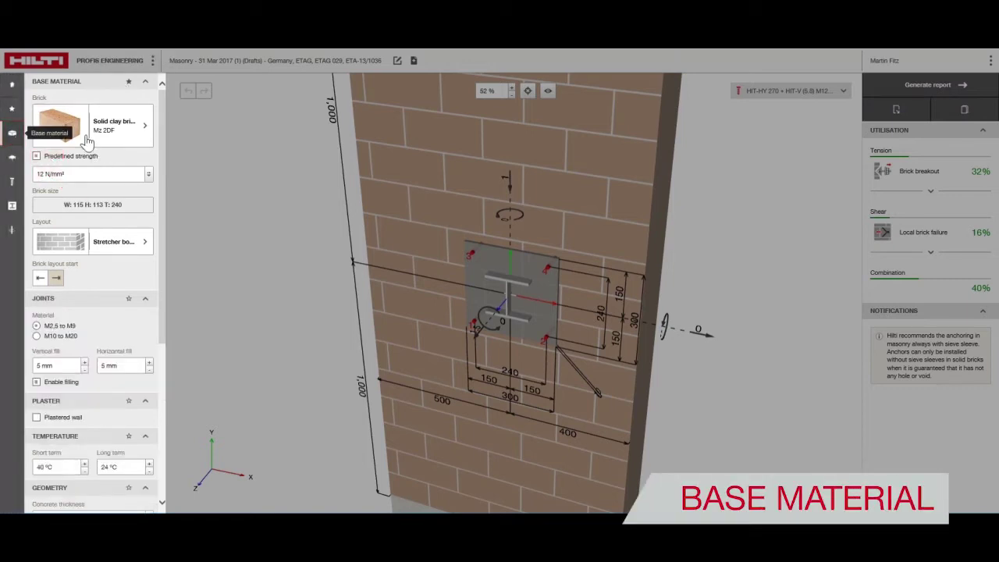
left_click(144, 138)
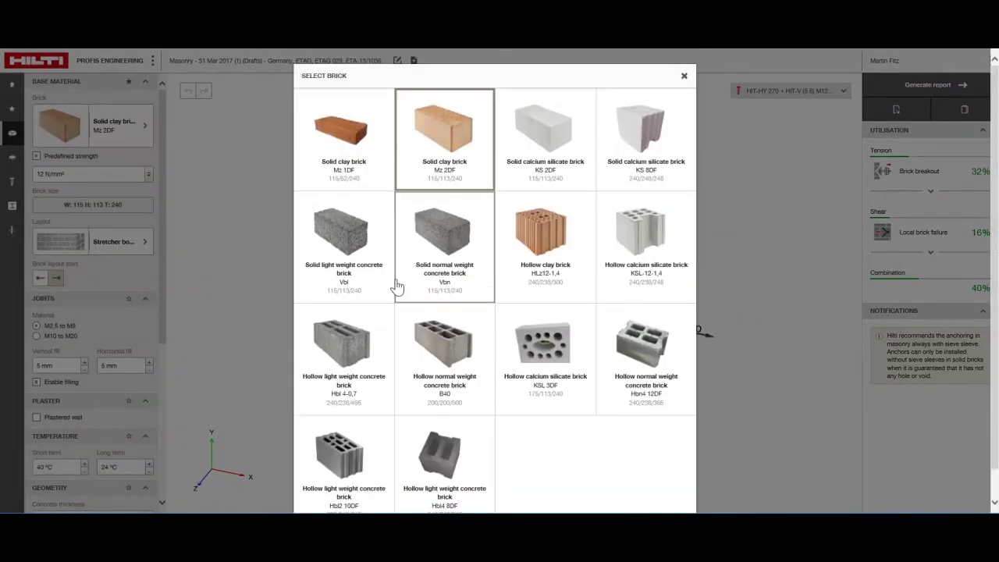
left_click(217, 218)
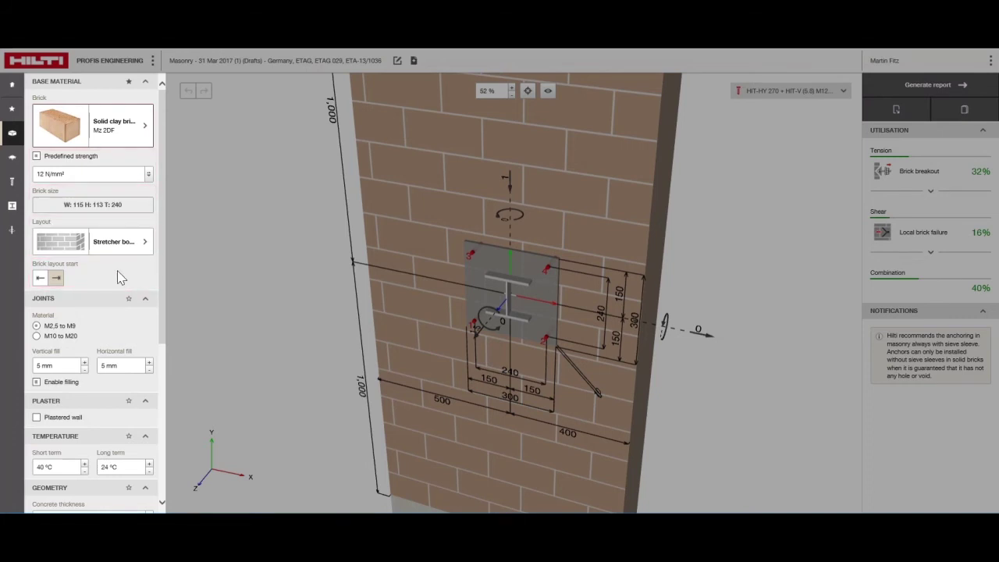
scroll(106, 265, "down", 3)
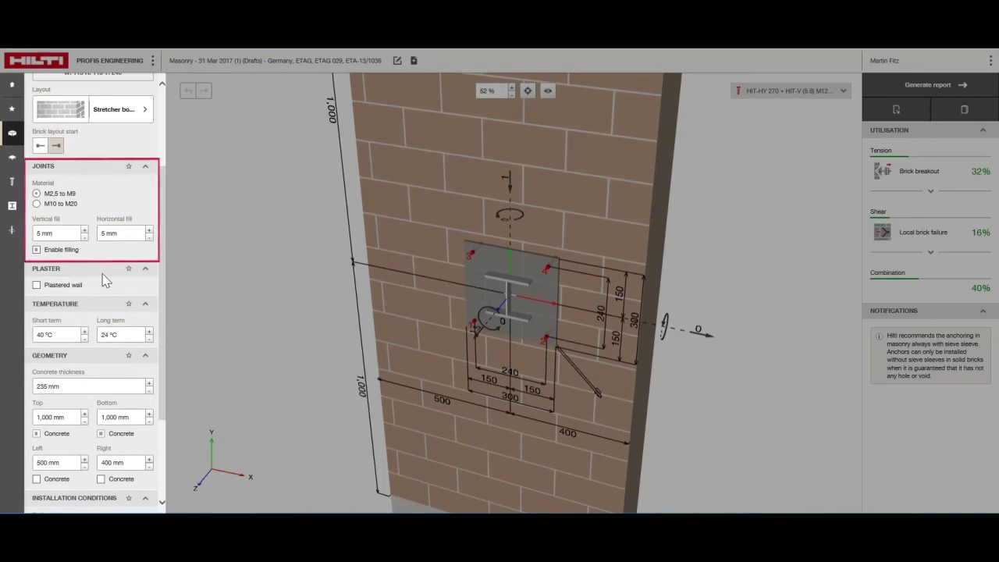
scroll(110, 369, "down", 3)
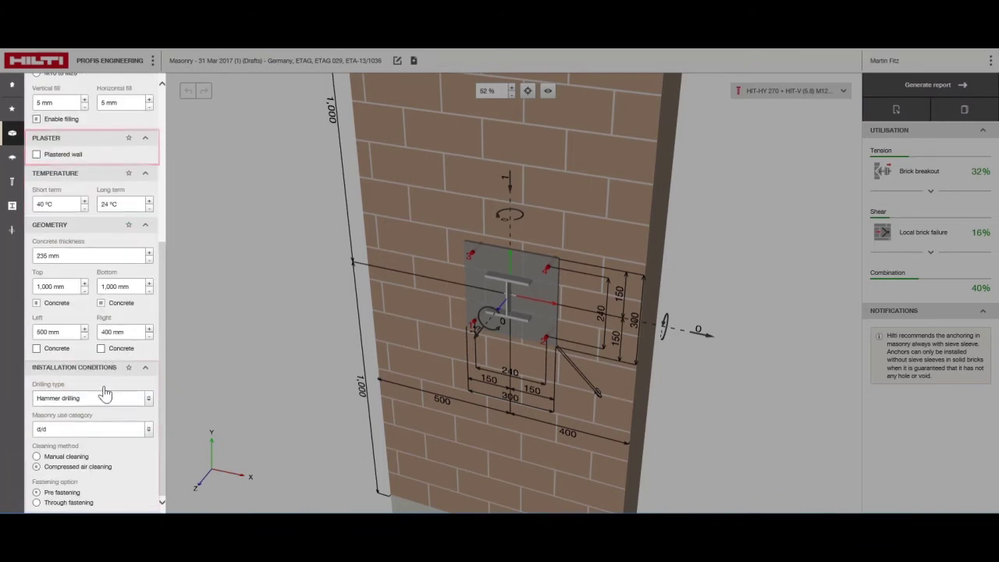
- Check the baseplate stand-off type options without changing them
left_click(12, 158)
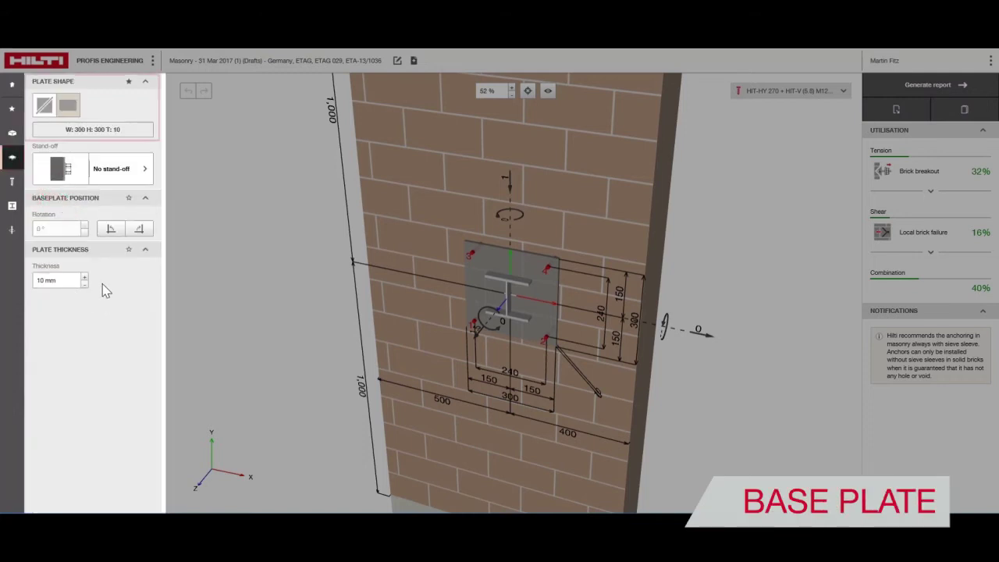
left_click(148, 170)
left_click(156, 173)
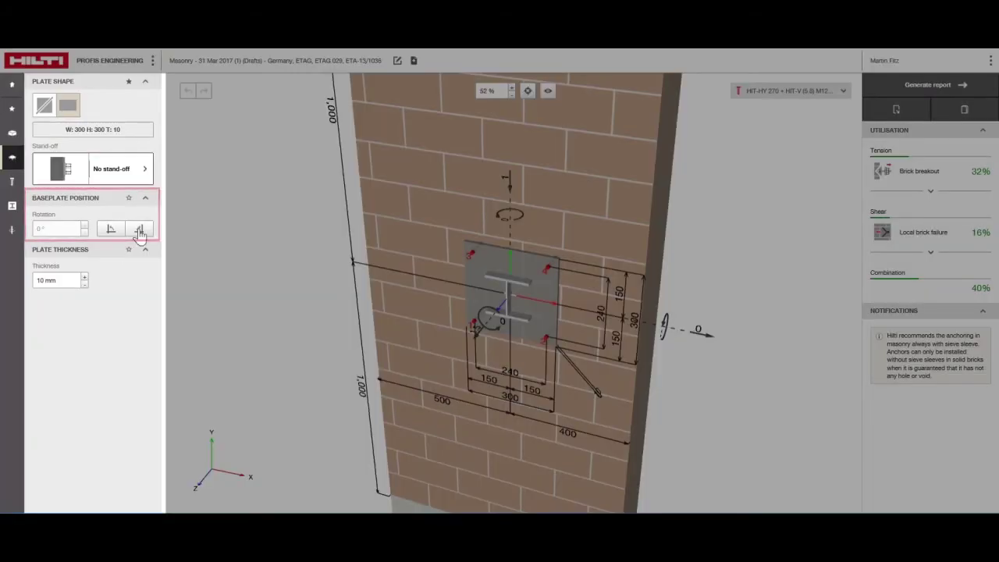
- Show the anchor inputs, keeping HIT-HY 270 + HIT-V M12 with 50 mm embedment
left_click(12, 181)
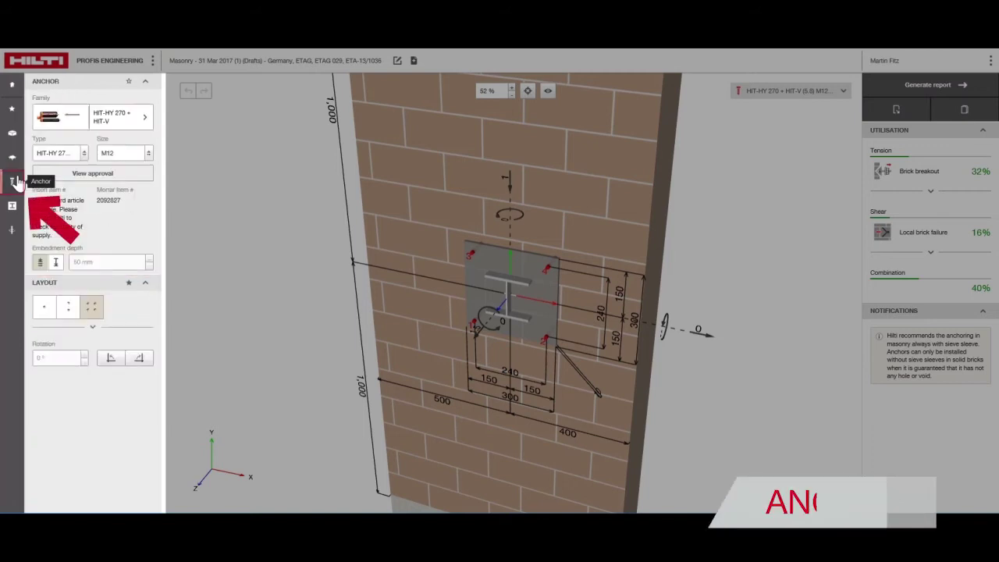
left_click(145, 118)
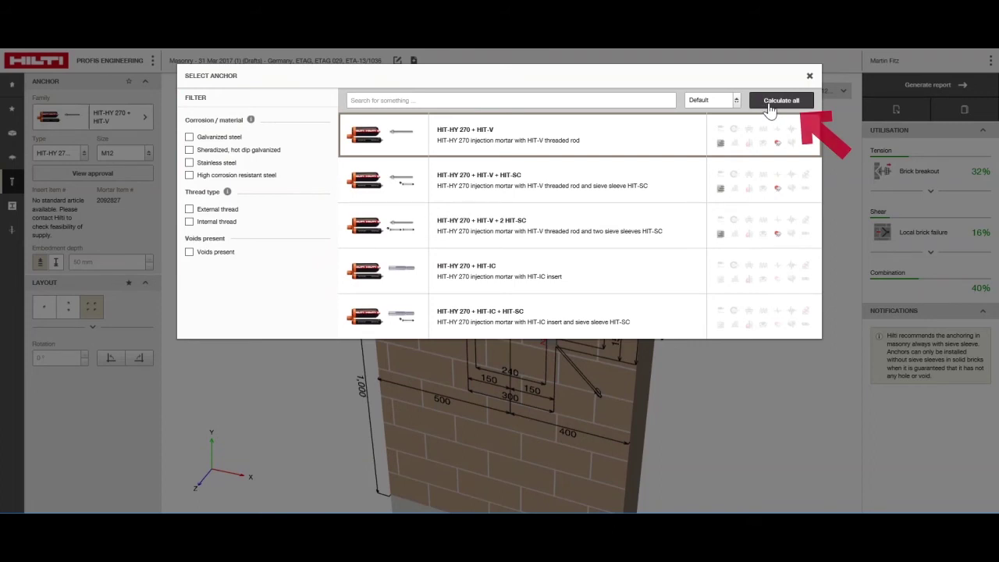
left_click(810, 75)
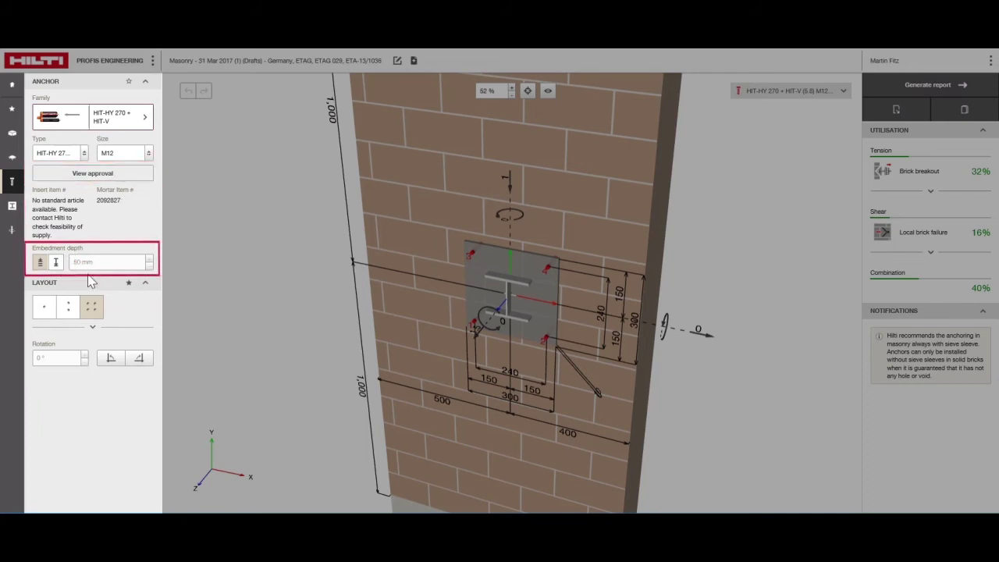
- Review the steel profile, then show the design loads with 0 N/mm² wall compressive stress
left_click(12, 208)
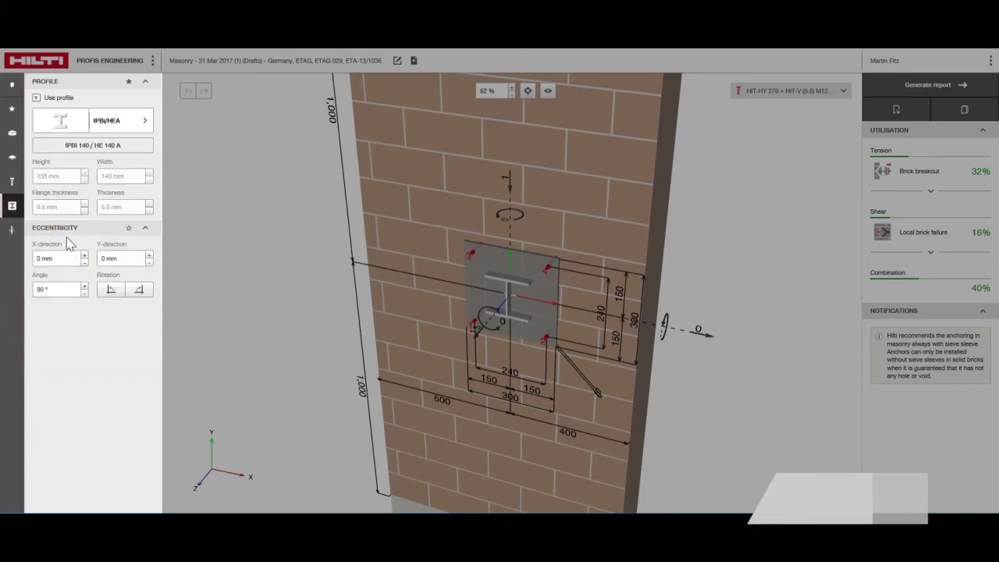
left_click(145, 123)
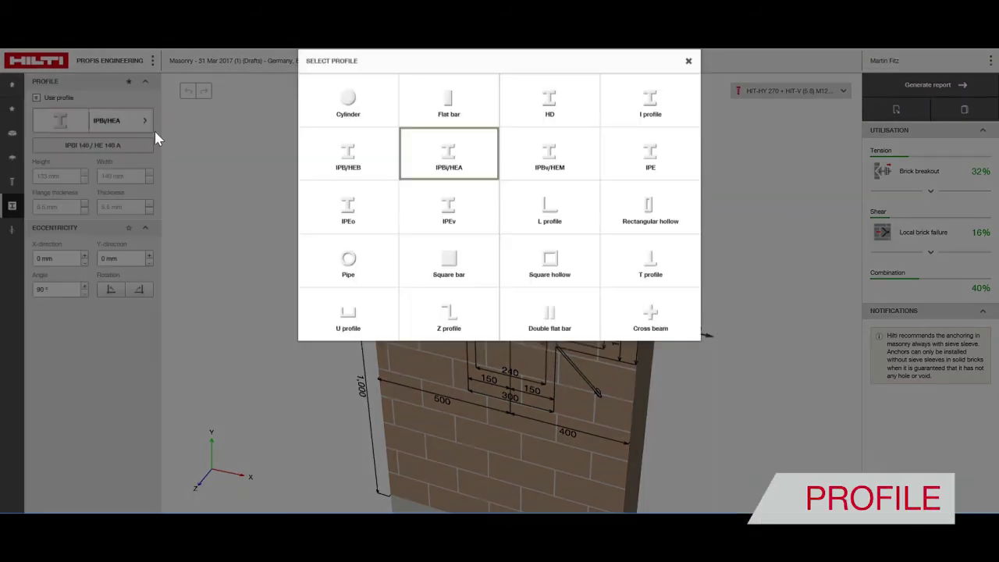
left_click(258, 219)
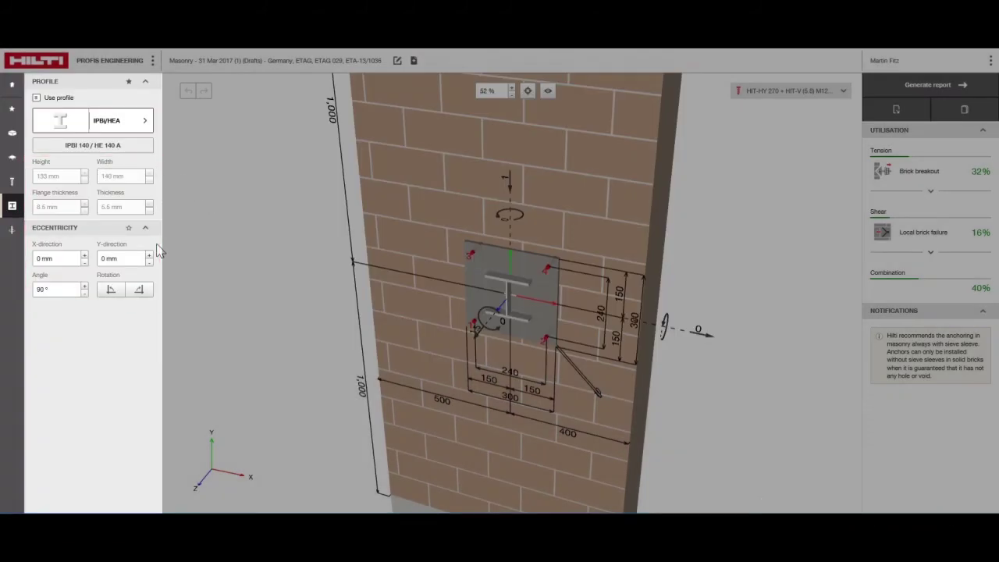
left_click(14, 233)
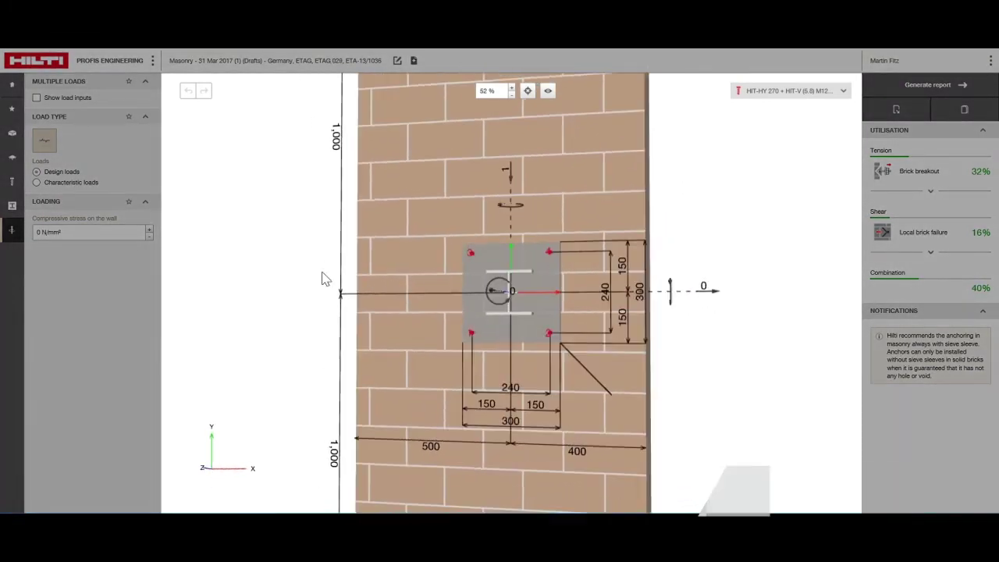
left_click_drag(325, 279, 311, 290)
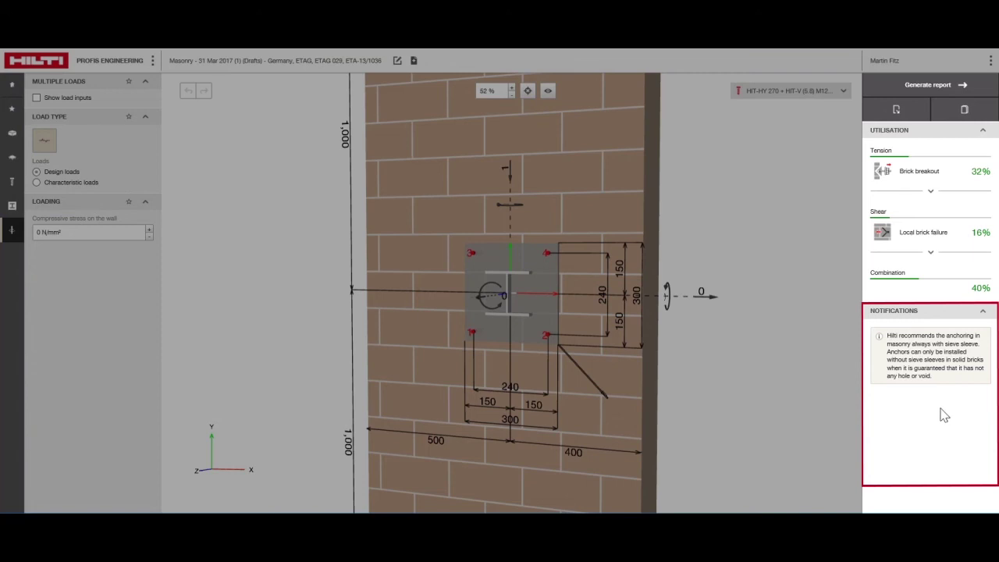
- Generate the report PDF with the Default template in Long English (United States) format
left_click(946, 95)
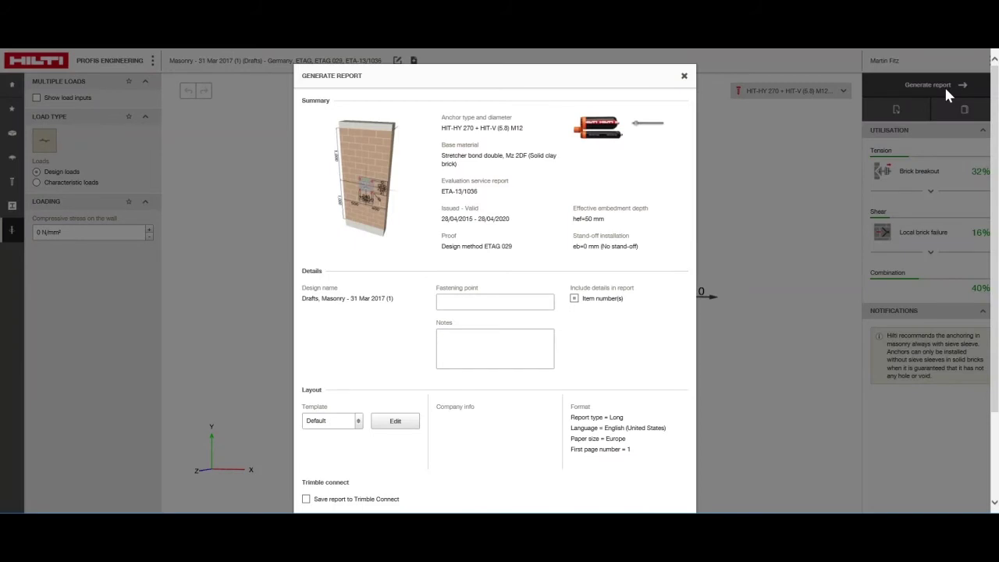
scroll(629, 290, "down", 4)
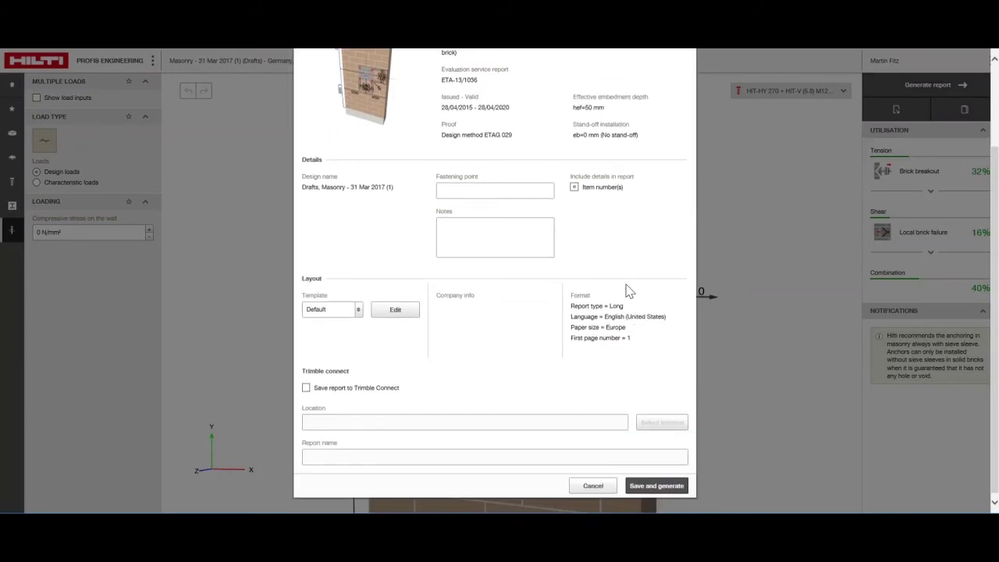
left_click(641, 485)
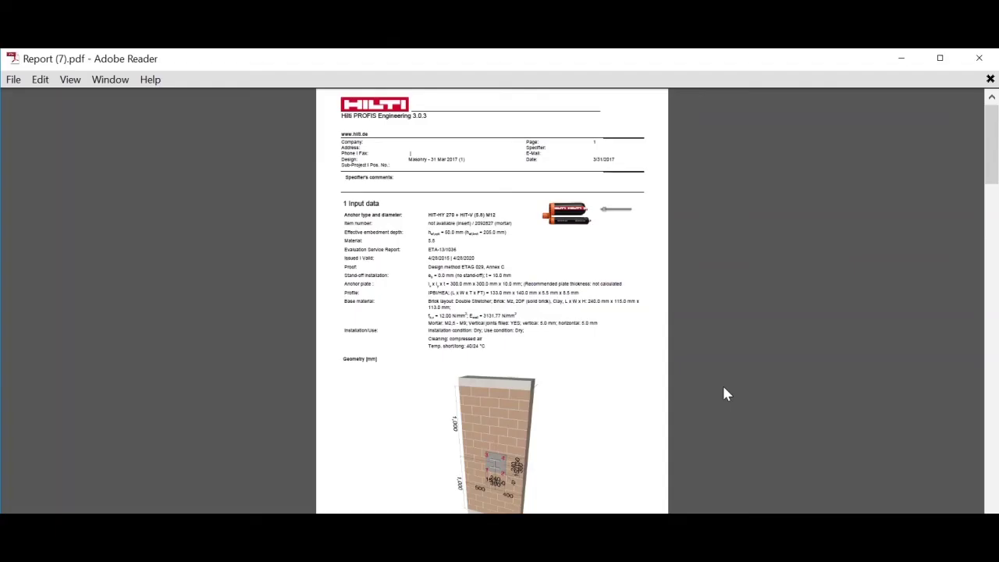
- Scroll through Report (7).pdf down to section 8 Remarks; Your Cooperation Duties on page 6
scroll(756, 375, "down", 8)
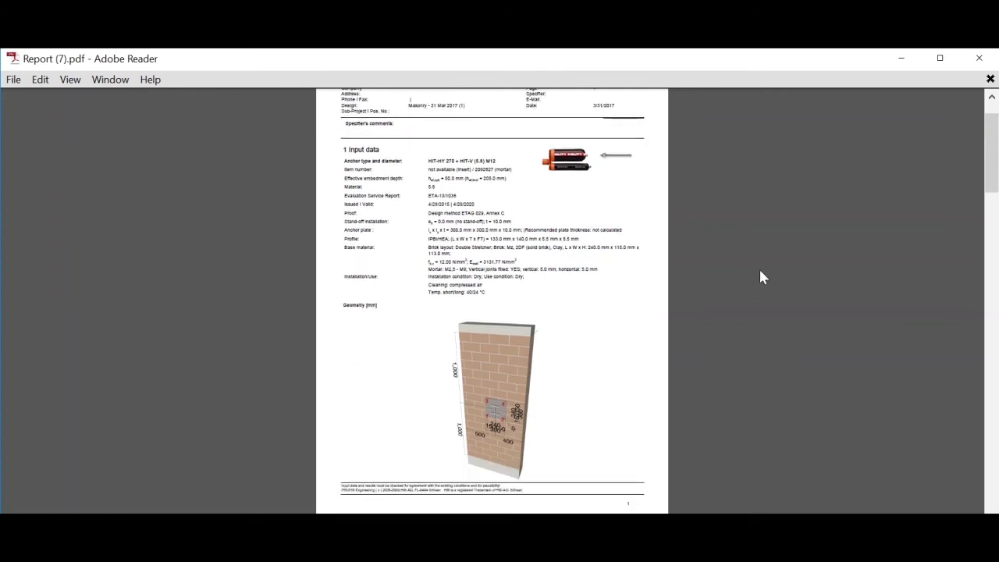
scroll(757, 279, "down", 20)
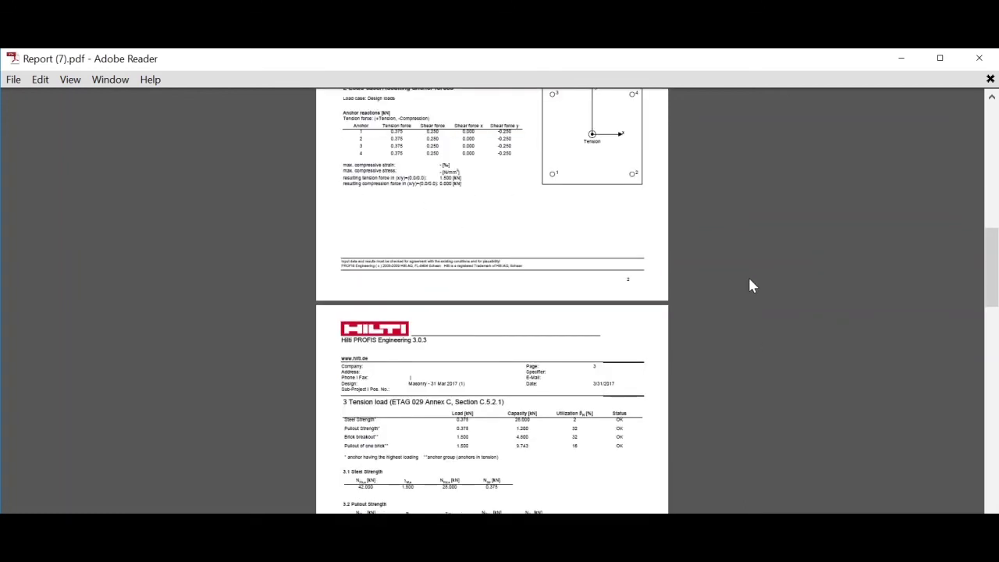
scroll(748, 288, "down", 20)
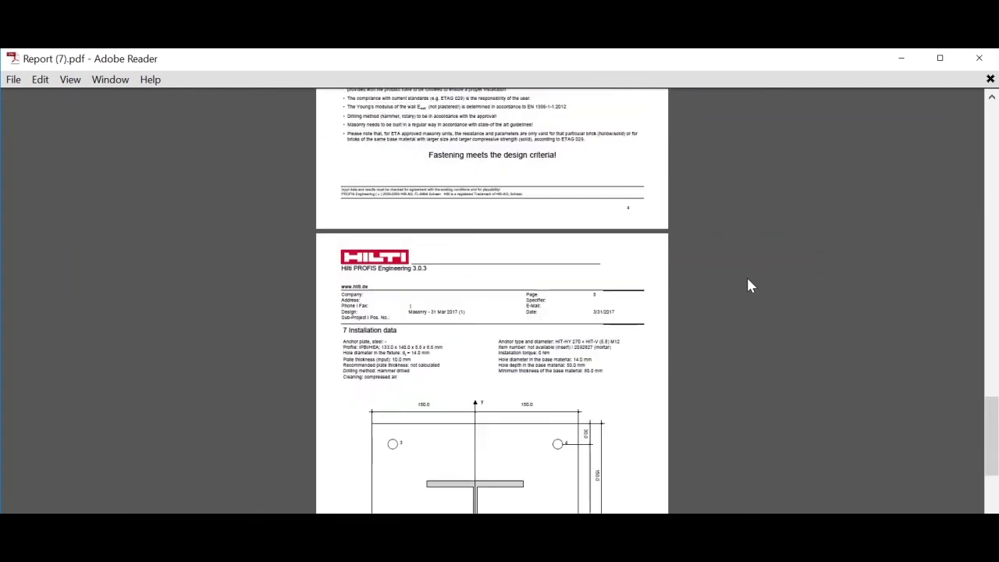
scroll(745, 286, "down", 8)
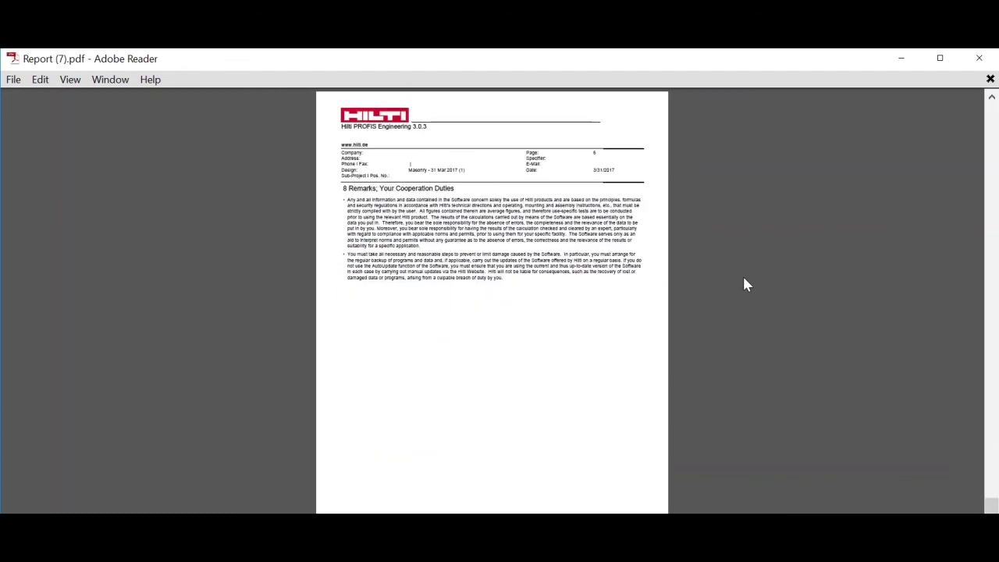